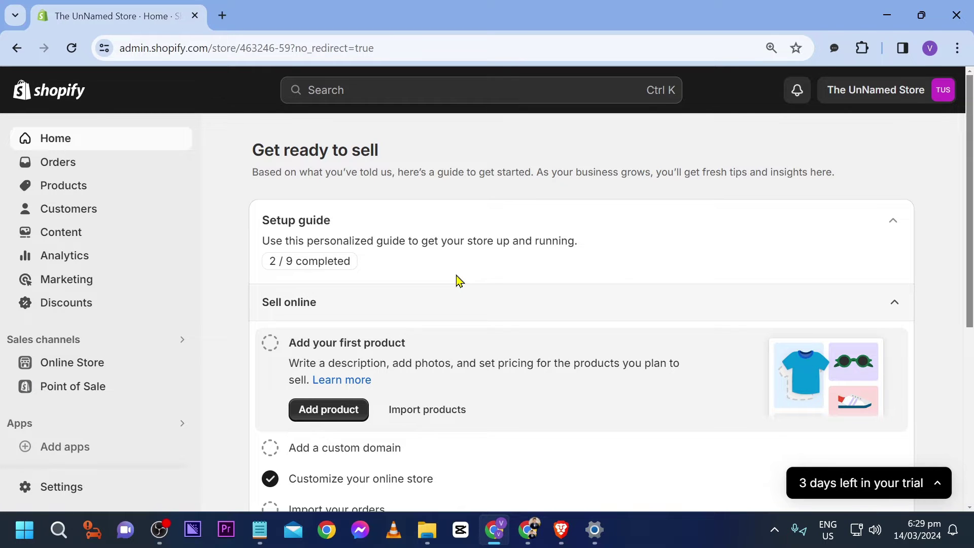
Reach the PayPal payment method settings from the store's Settings > Payments page.
left_click(46, 488)
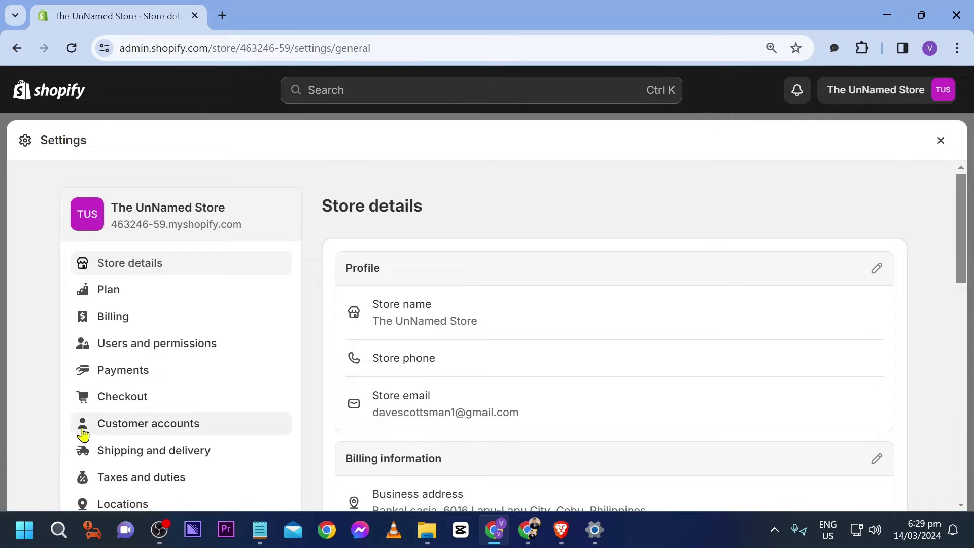
left_click(137, 381)
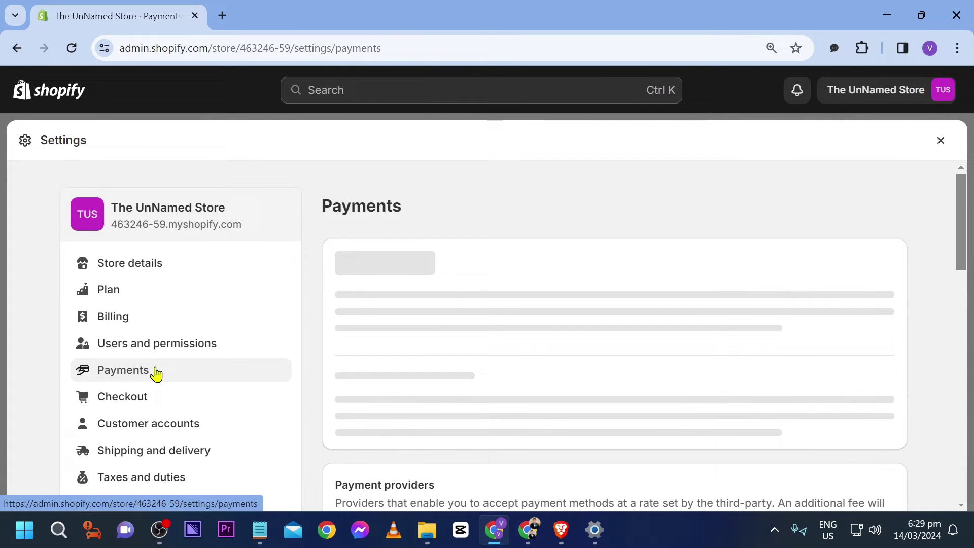
scroll(708, 242, "down", 1)
scroll(708, 242, "down", 1)
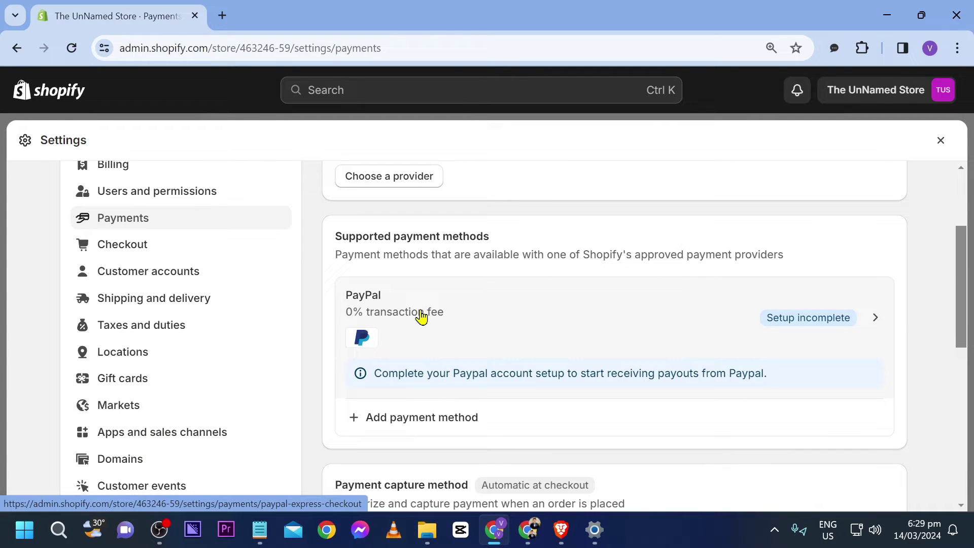
left_click(610, 318)
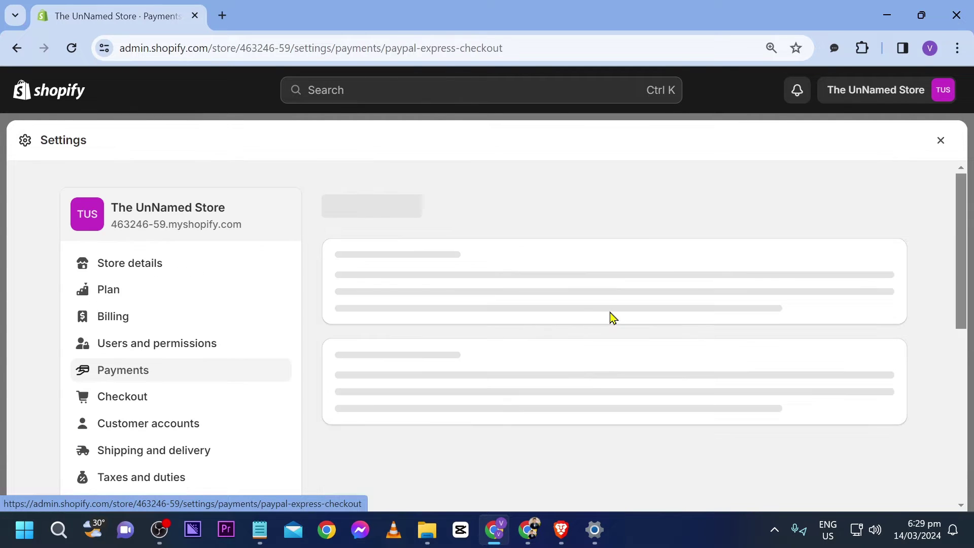
scroll(613, 316, "down", 1)
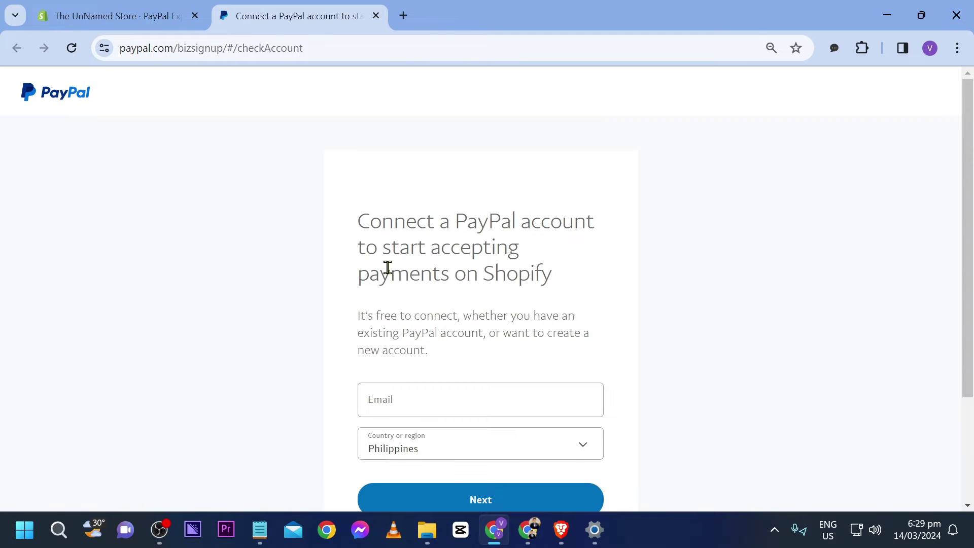
scroll(385, 269, "down", 1)
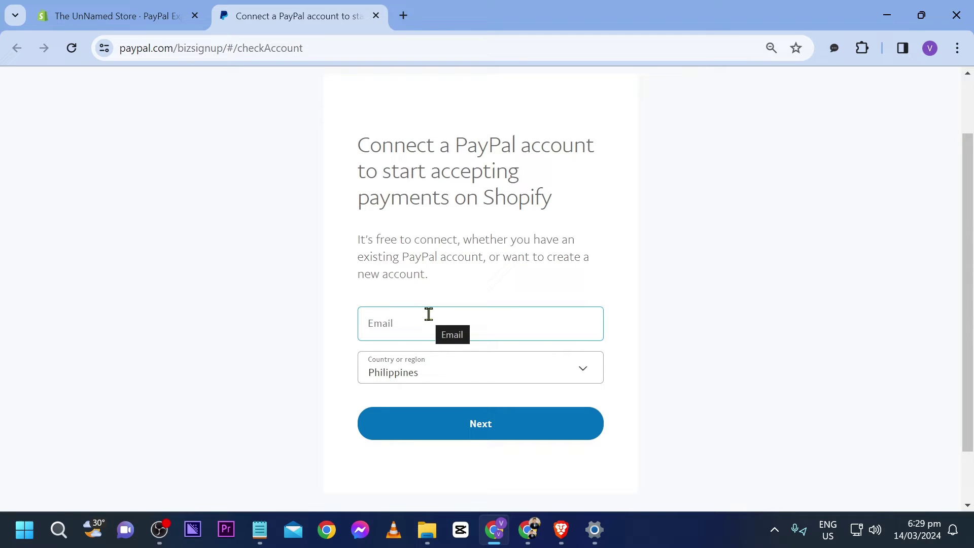
Enter the store's connected email into the PayPal business signup and continue to the next step.
left_click_drag(204, 50, 179, 53)
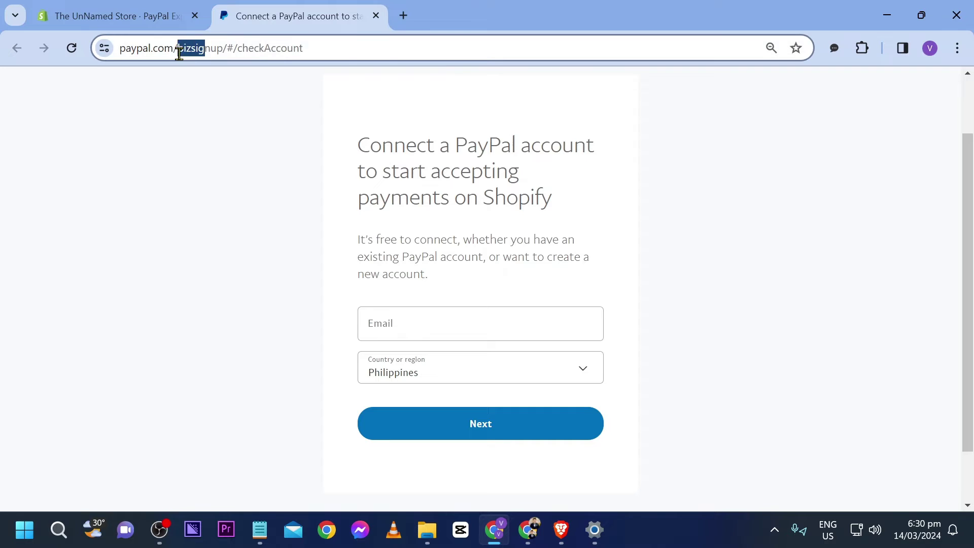
left_click(232, 169)
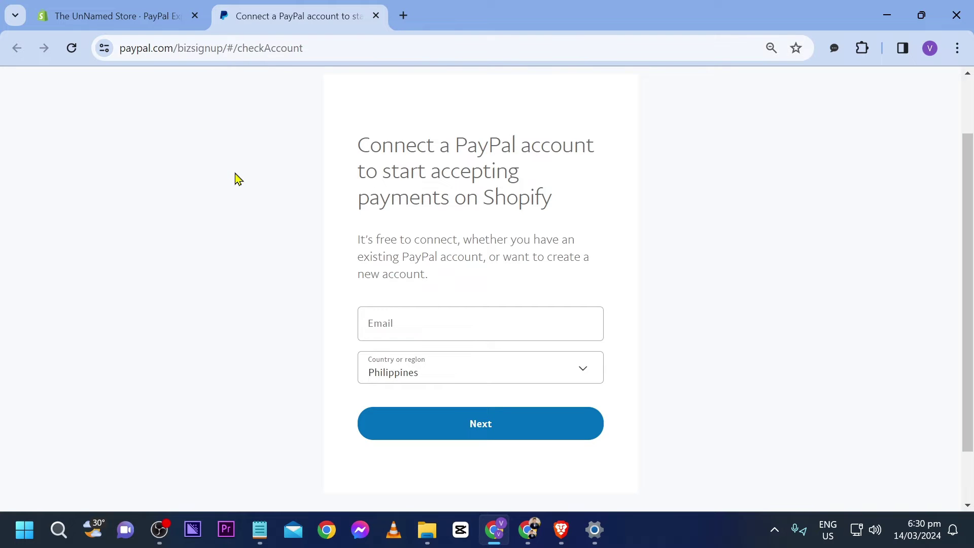
left_click(437, 331)
left_click(299, 331)
scroll(298, 330, "down", 1)
scroll(299, 330, "up", 2)
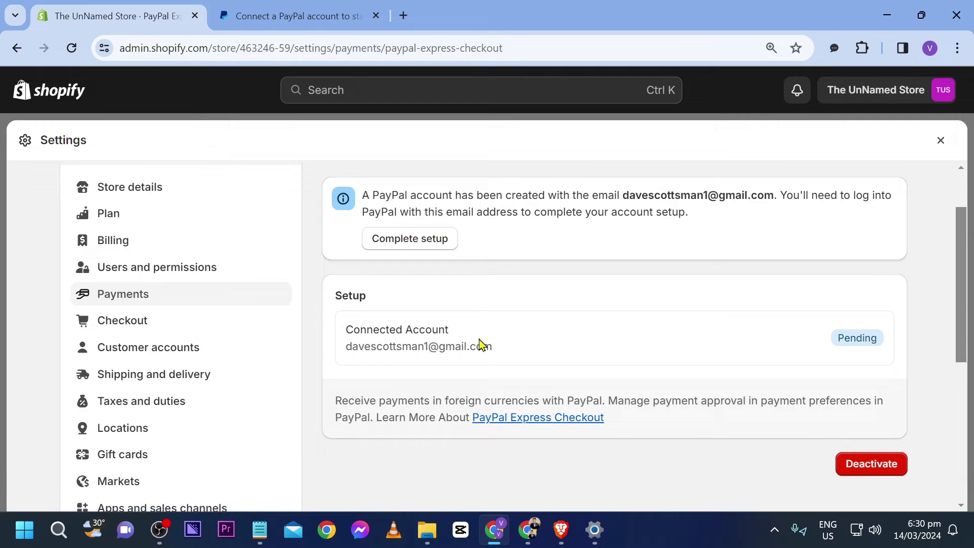
left_click_drag(394, 345, 476, 345)
left_click(474, 345)
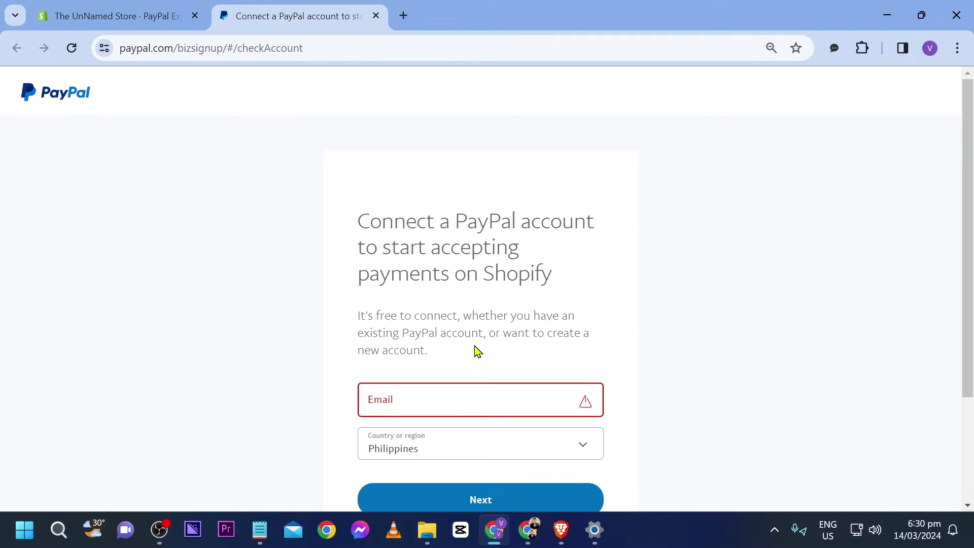
scroll(416, 323, "down", 1)
left_click(451, 336)
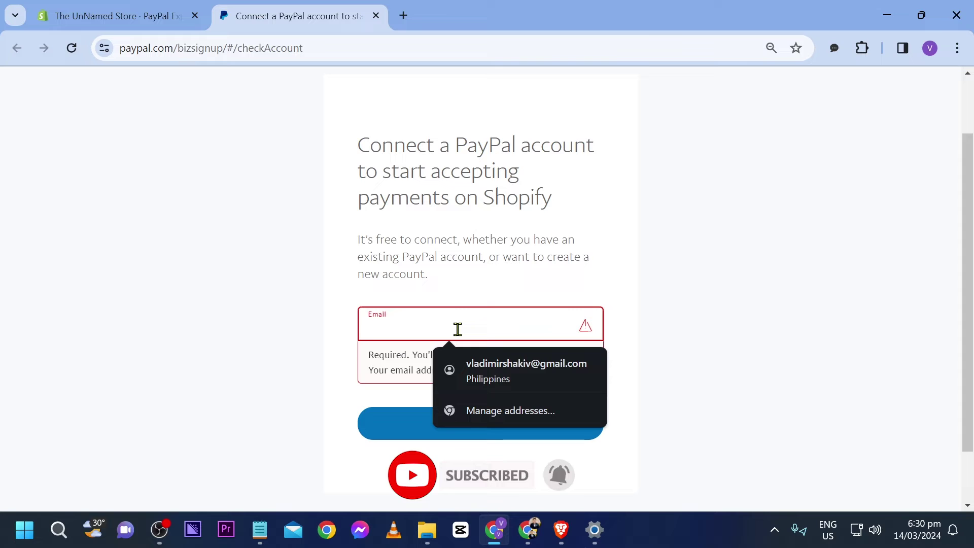
left_click(445, 288)
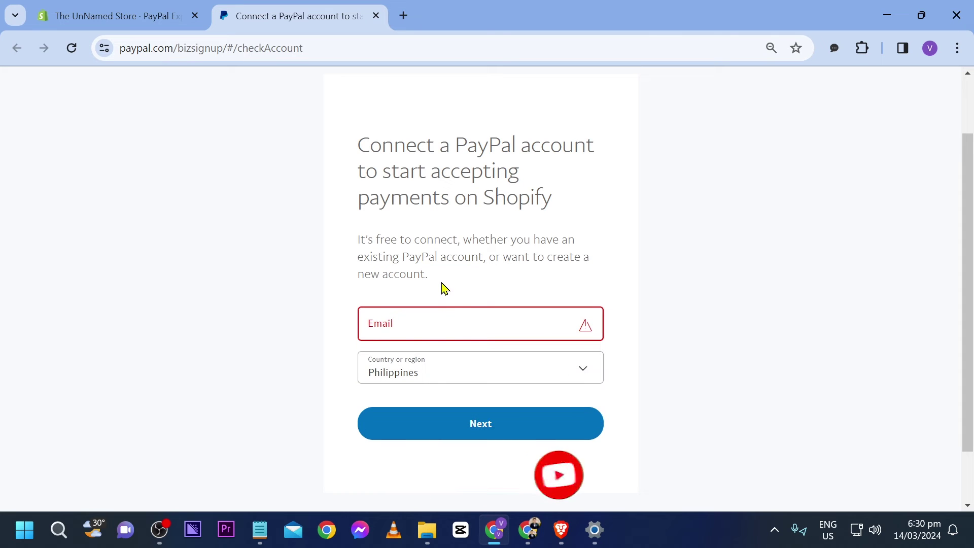
left_click(440, 319)
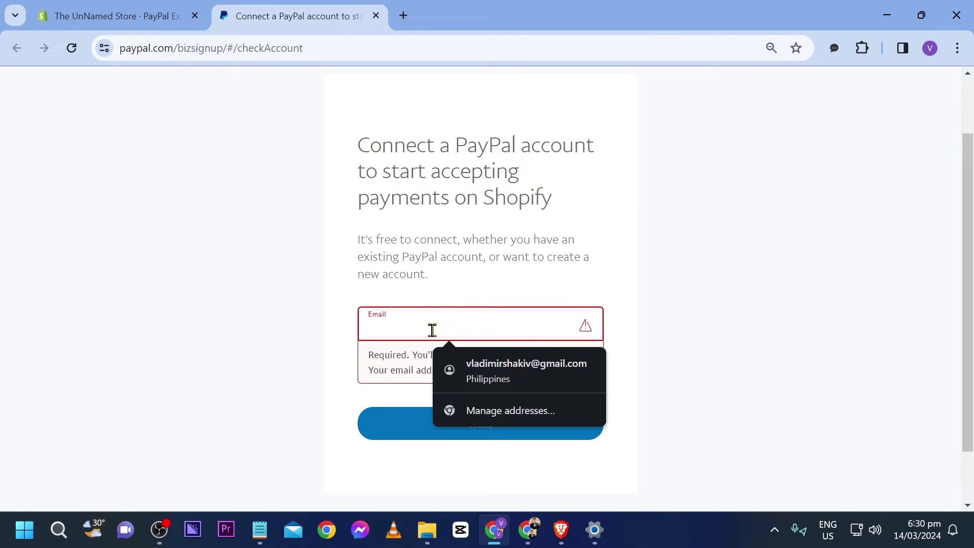
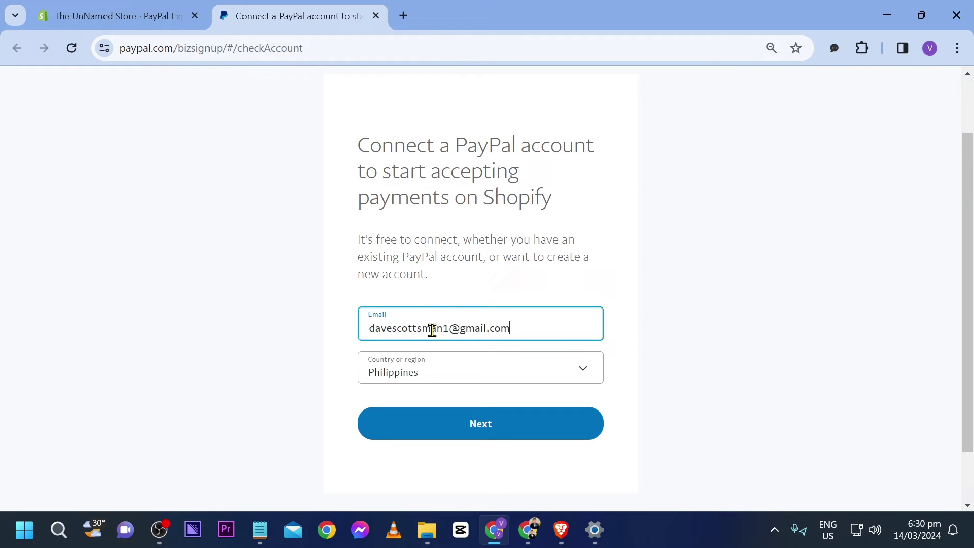
left_click(511, 425)
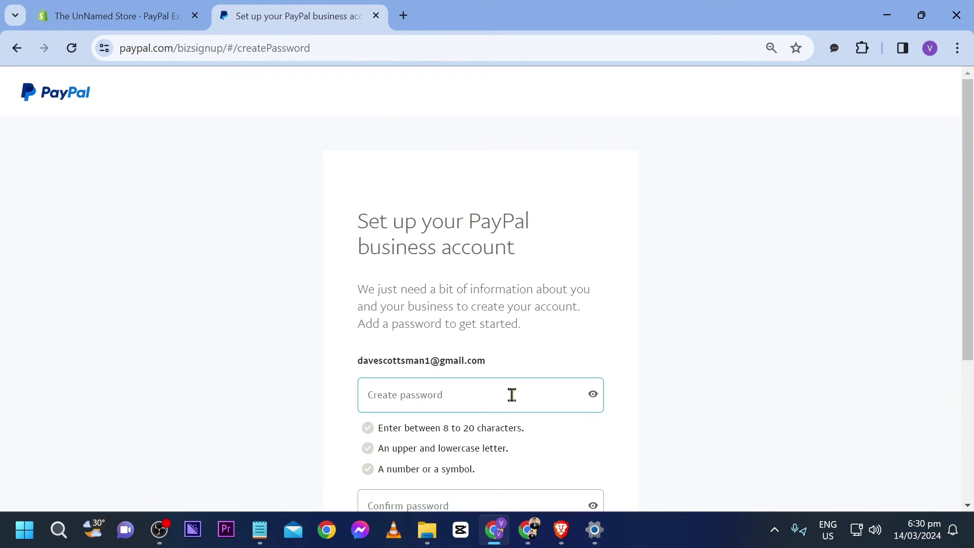
scroll(472, 348, "down", 2)
Fill in the account password in both the Create password and Confirm password fields.
left_click(484, 234)
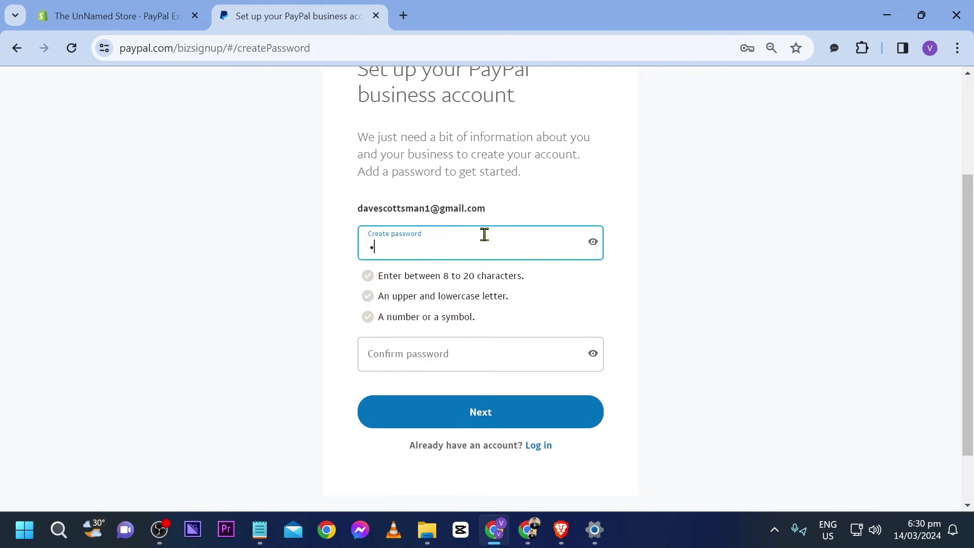
key("Tab")
type("A")
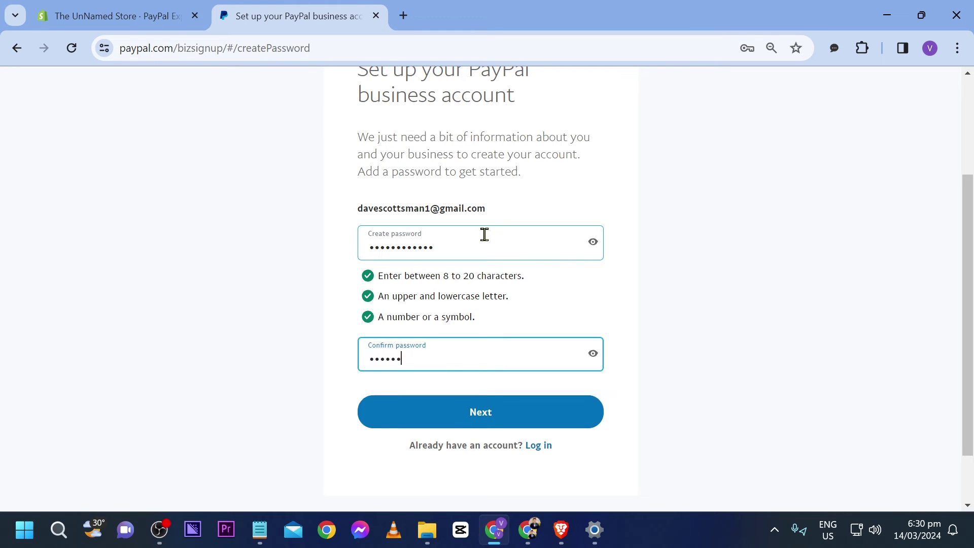
Submit the password, reach the business details form and accept the PayPal user agreement.
left_click(522, 410)
scroll(410, 301, "down", 2)
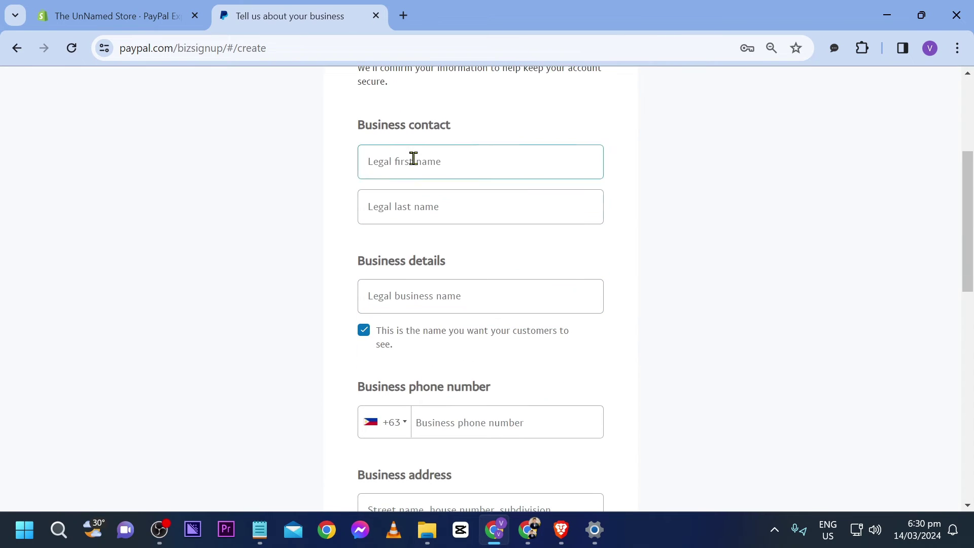
left_click_drag(378, 125, 454, 132)
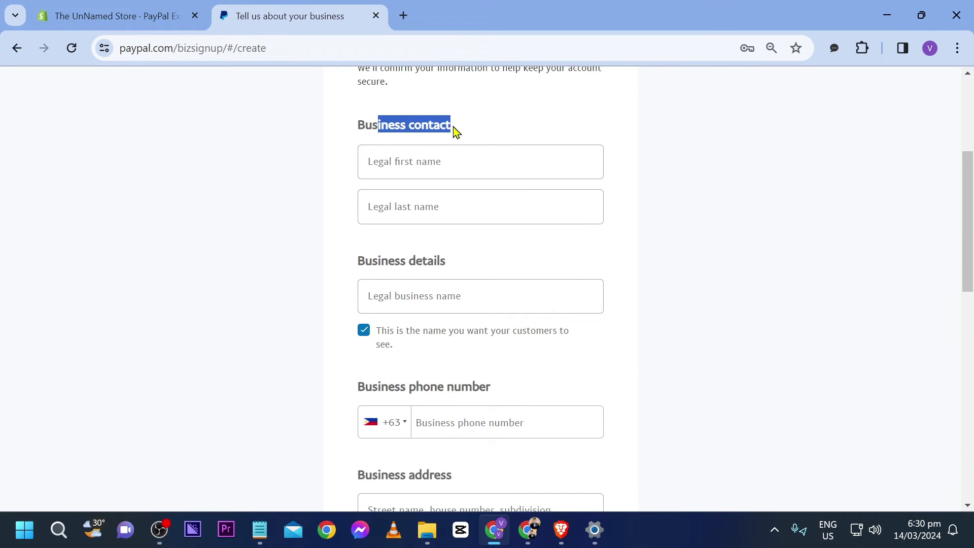
left_click(454, 132)
left_click_drag(388, 260, 440, 260)
scroll(383, 234, "down", 2)
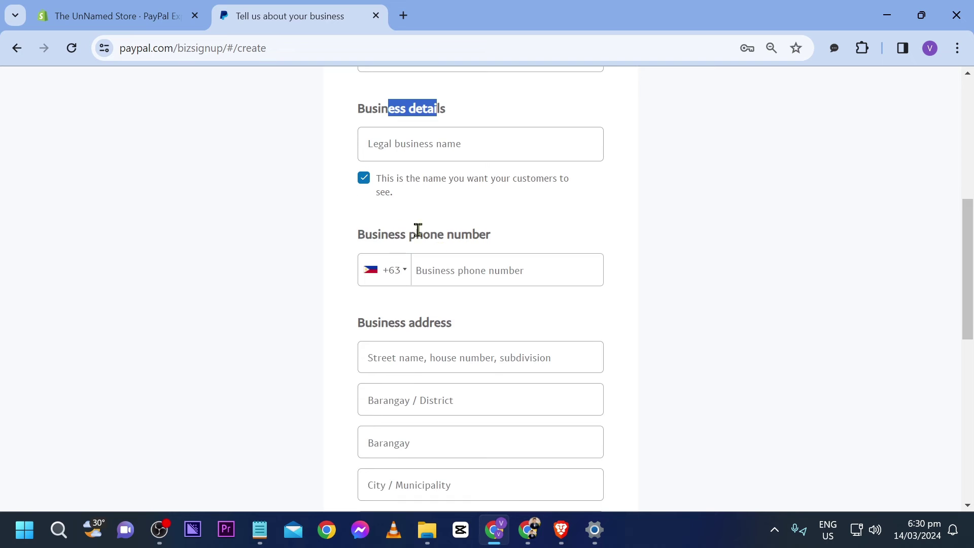
scroll(459, 347, "down", 2)
left_click_drag(372, 171, 448, 170)
scroll(456, 242, "down", 3)
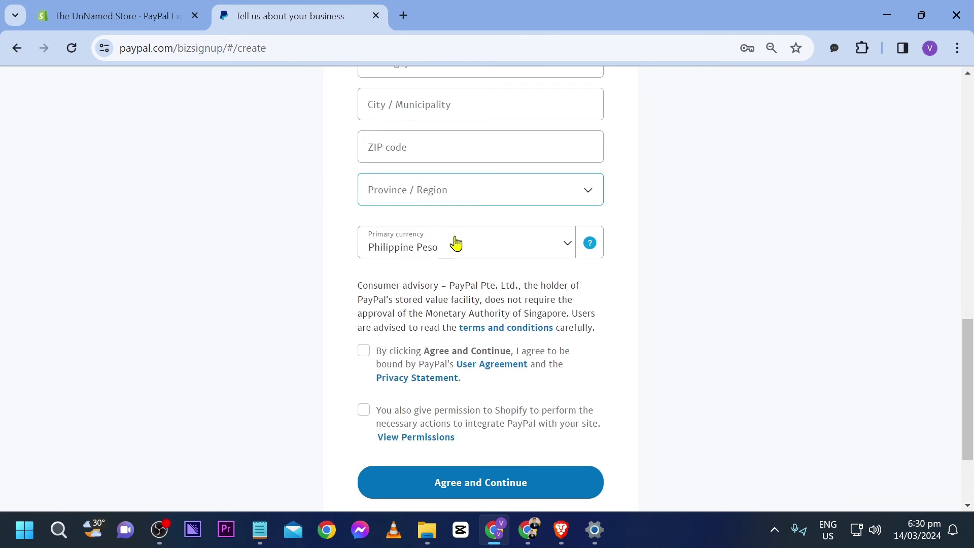
scroll(455, 242, "down", 2)
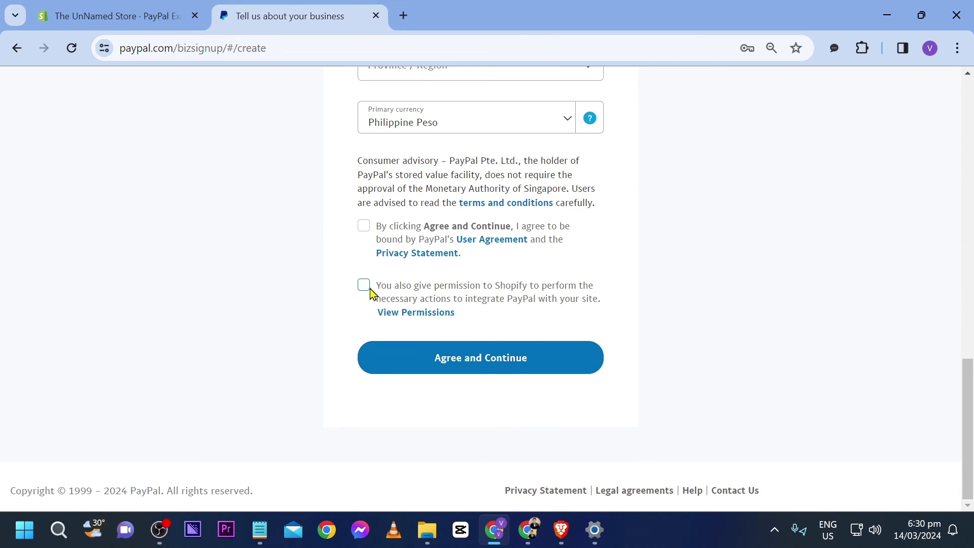
left_click(364, 226)
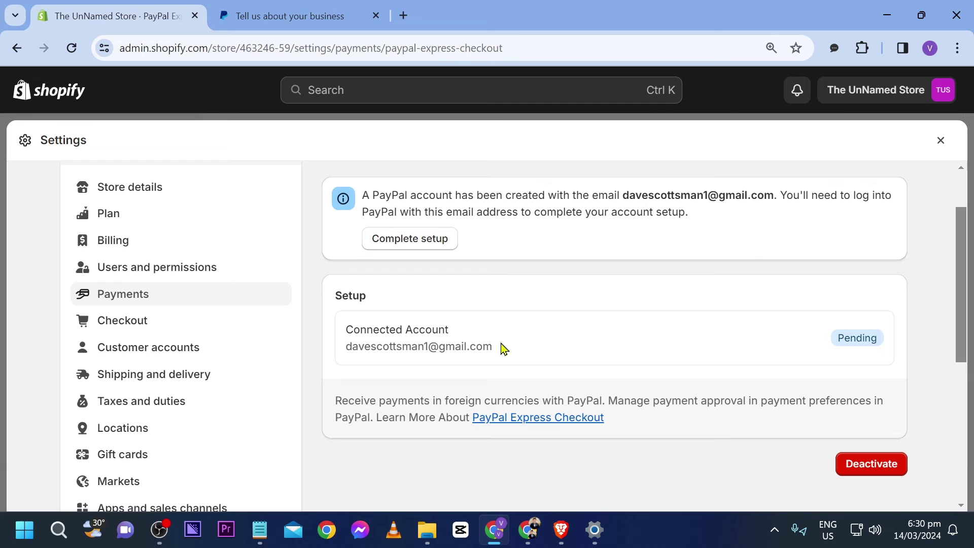
scroll(472, 252, "up", 1)
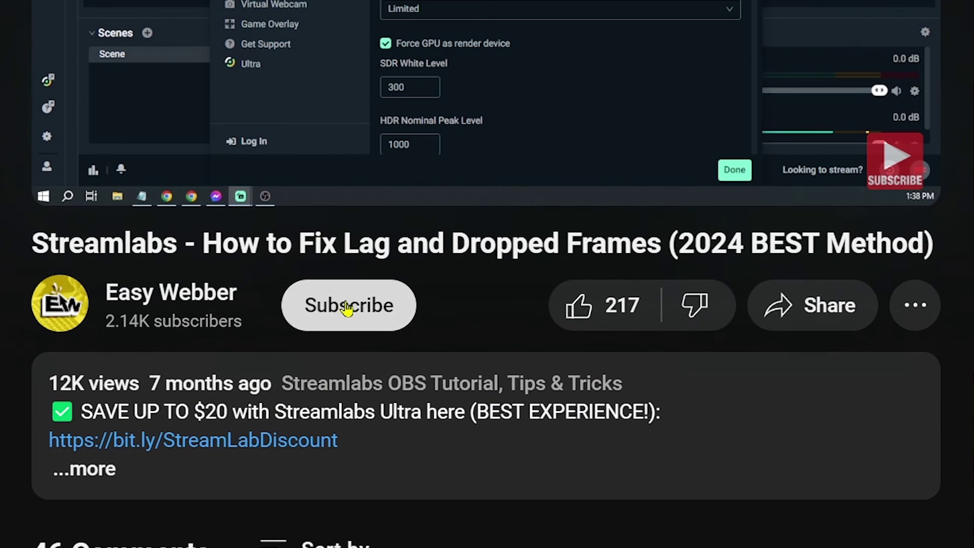
Subscribe to the Easy Webber channel with All notifications and like the video.
left_click(347, 308)
left_click(446, 320)
left_click(415, 364)
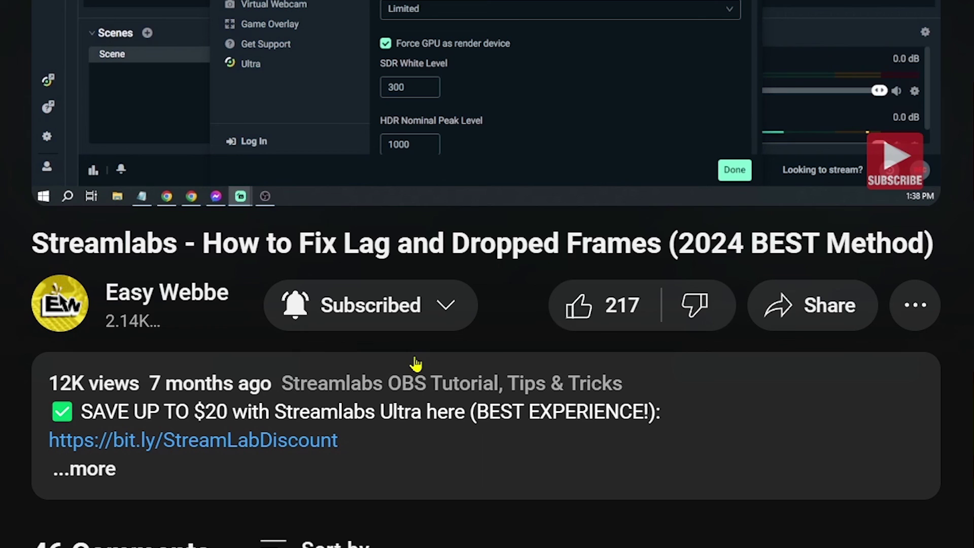
left_click(584, 321)
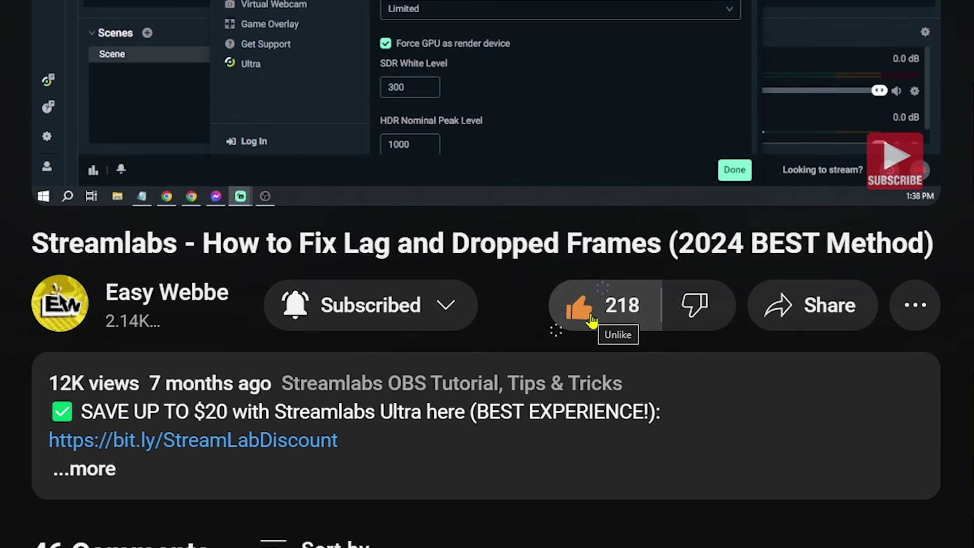